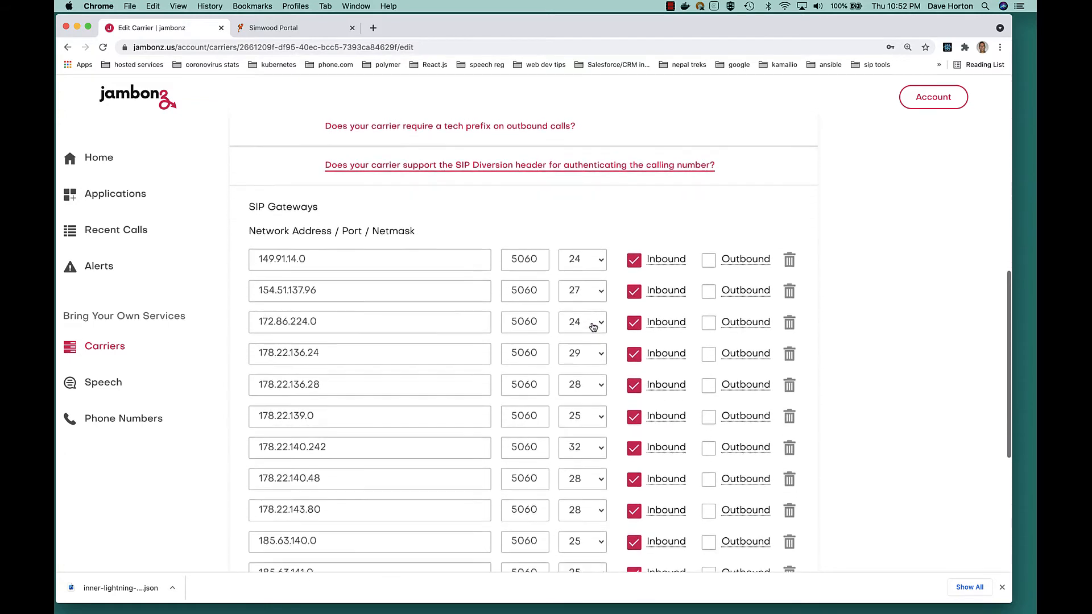
- Switch to the Simwood portal and try to create a new AUTH trunk named jambonz-us in Trunk Management
{"action": "scroll", "coordinate": [592, 326], "scroll_direction": "up", "scroll_amount": 10}
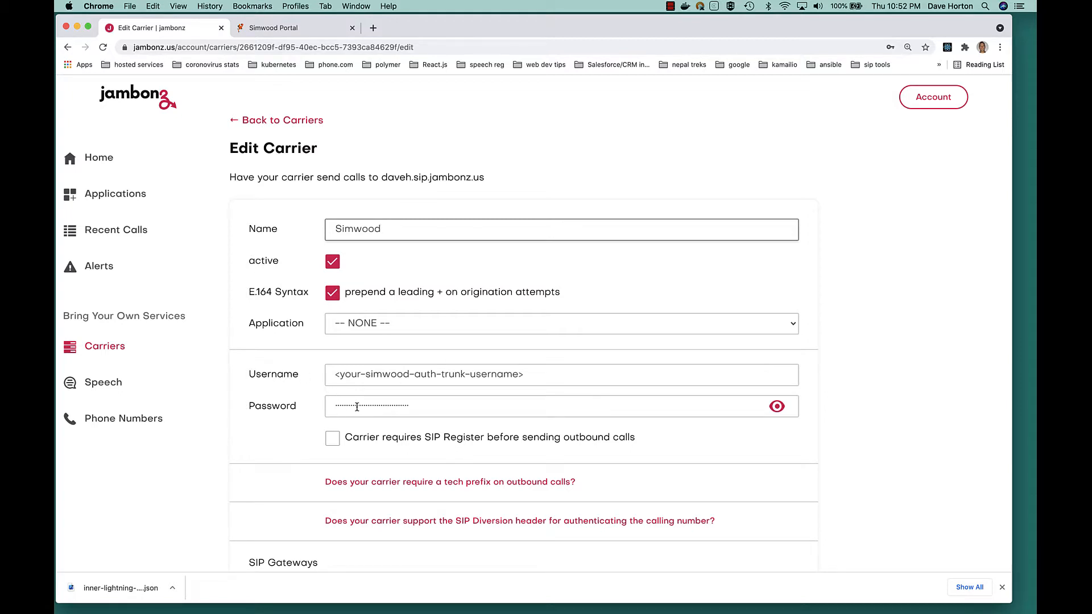
{"action": "left_click", "coordinate": [282, 30]}
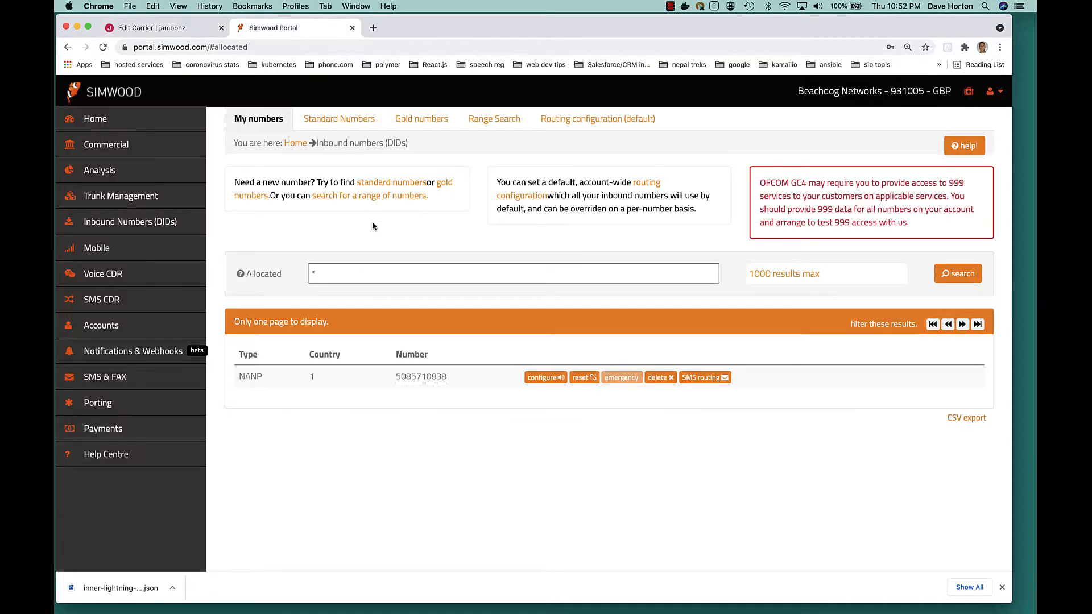
{"action": "left_click", "coordinate": [124, 198]}
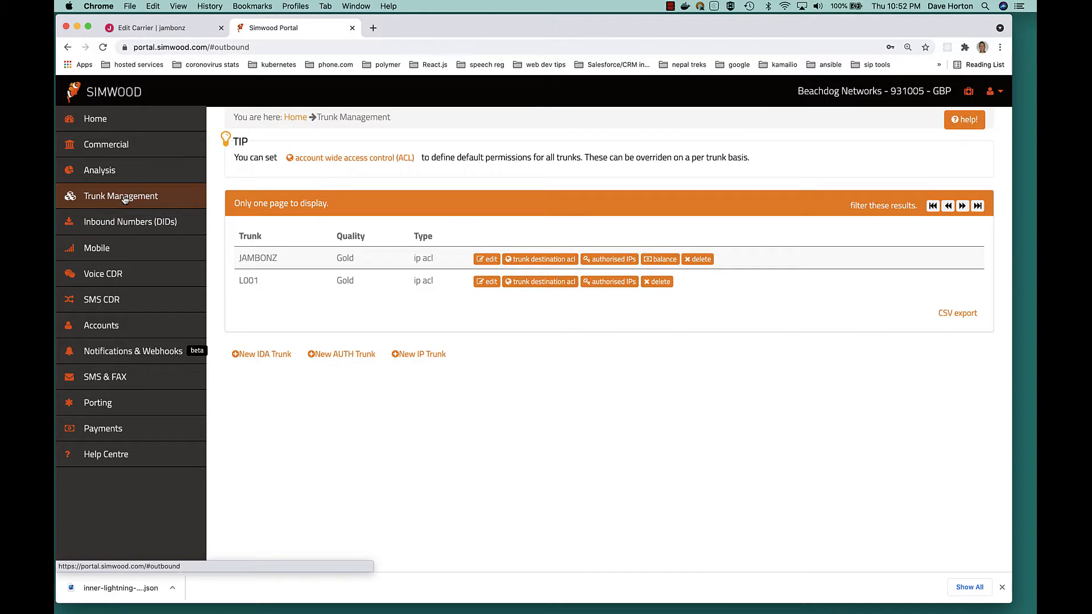
{"action": "left_click", "coordinate": [346, 354]}
{"action": "left_click", "coordinate": [247, 396]}
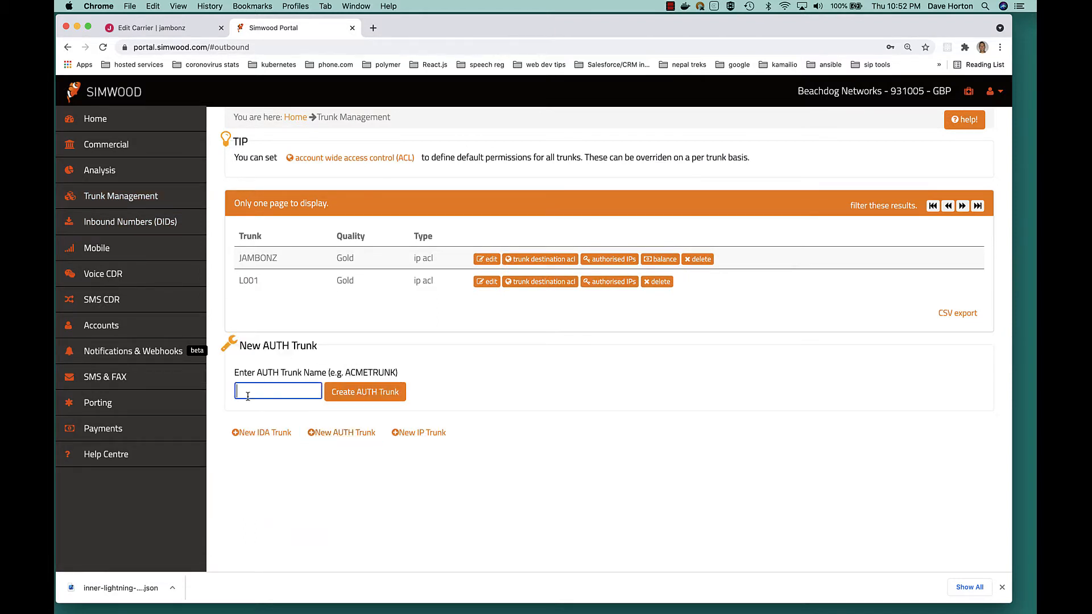
{"action": "type", "text": "jambonz-us"}
{"action": "left_click", "coordinate": [378, 391]}
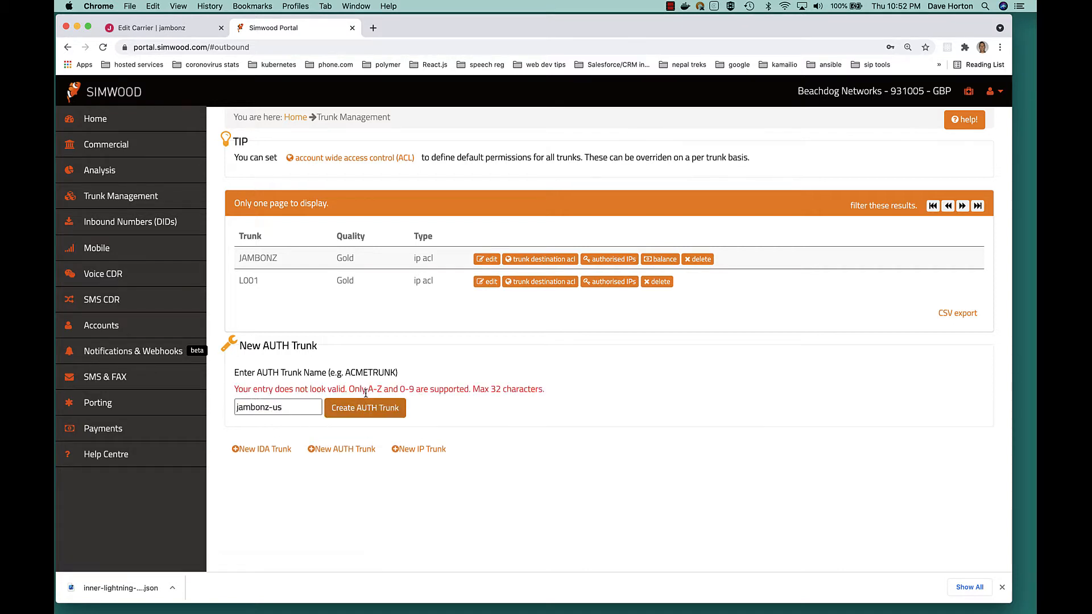
- Change the AUTH trunk name to jambonztest and create the trunk
{"action": "left_click", "coordinate": [271, 408]}
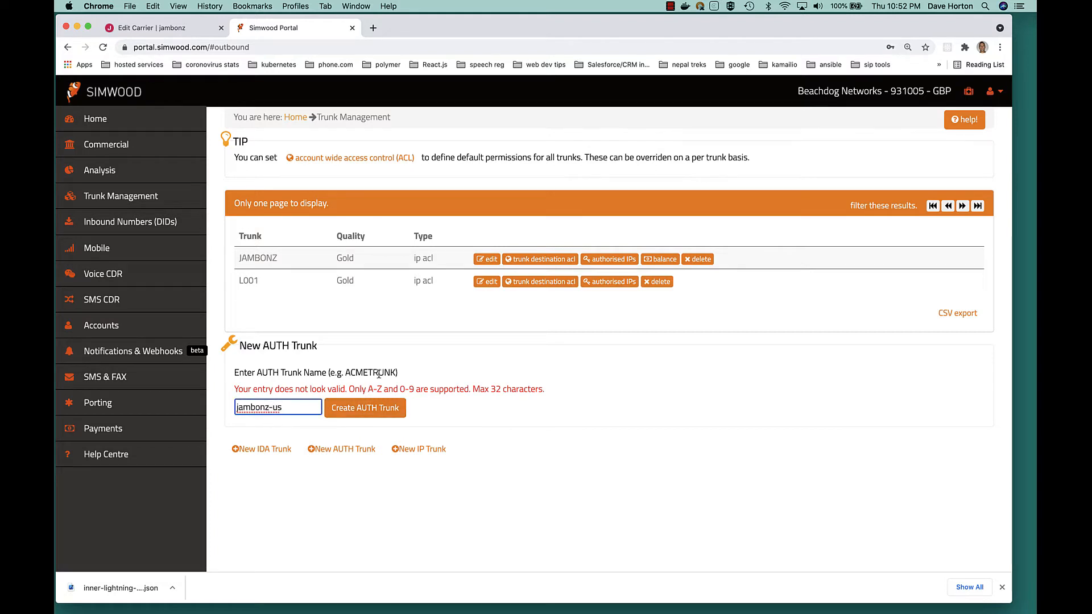
{"action": "key", "text": "Delete"}
{"action": "key", "text": "Delete"}
{"action": "key", "text": "Delete"}
{"action": "type", "text": "test"}
{"action": "left_click", "coordinate": [360, 414]}
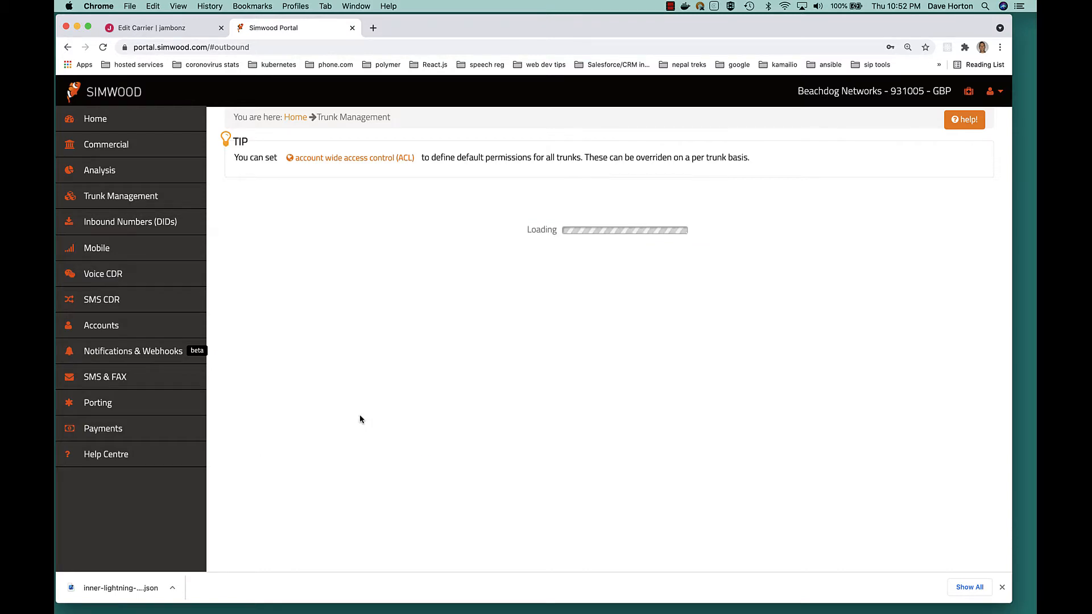
- Reset the password of the JAMBONZTEST trunk to generate new trunk credentials
{"action": "left_click", "coordinate": [517, 398]}
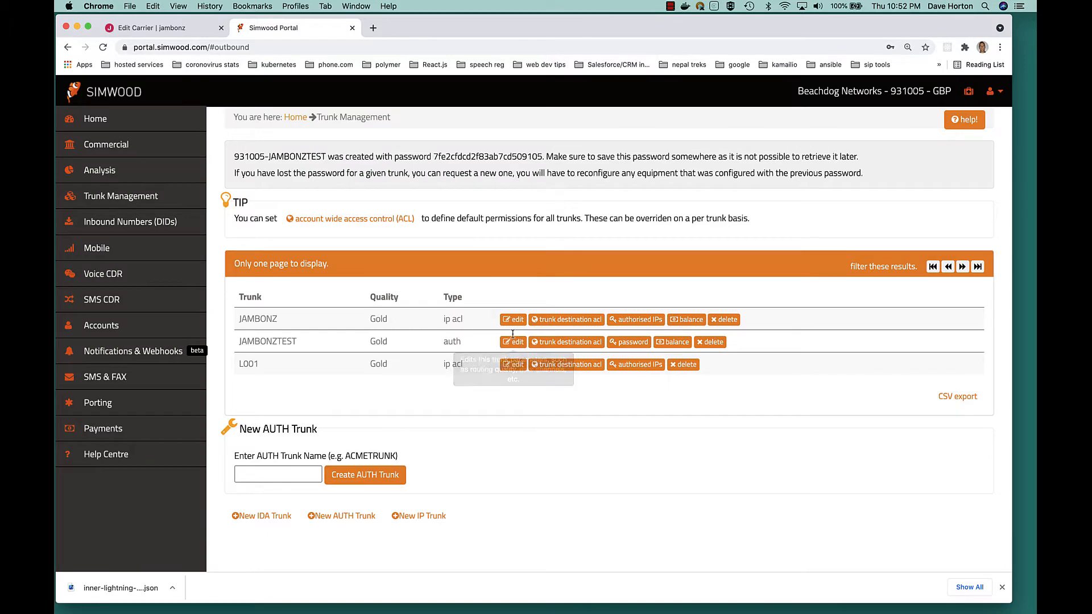
{"action": "left_click", "coordinate": [619, 342]}
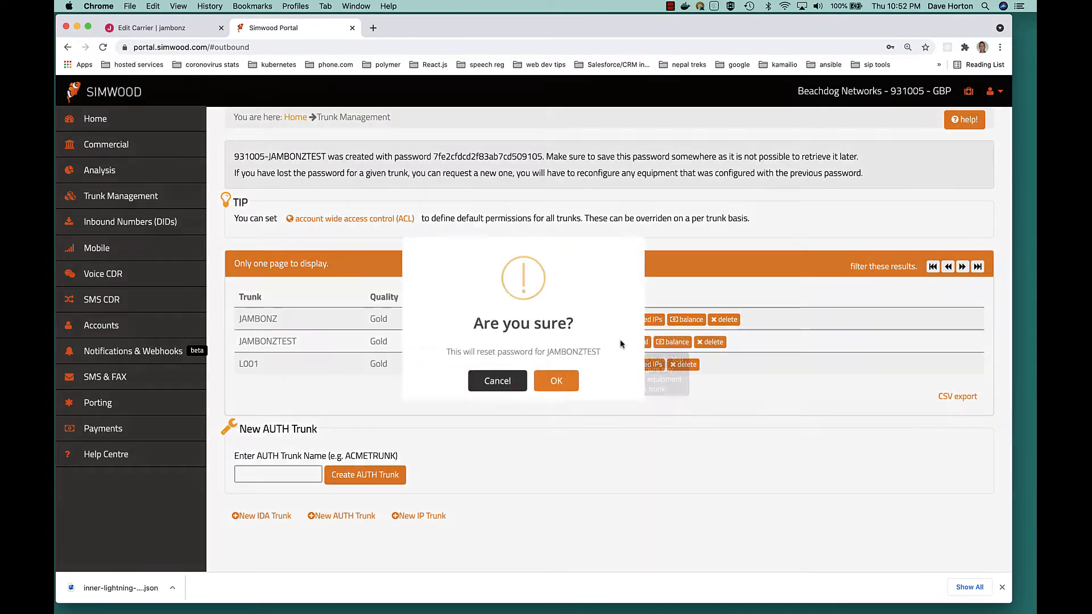
{"action": "left_click", "coordinate": [574, 395]}
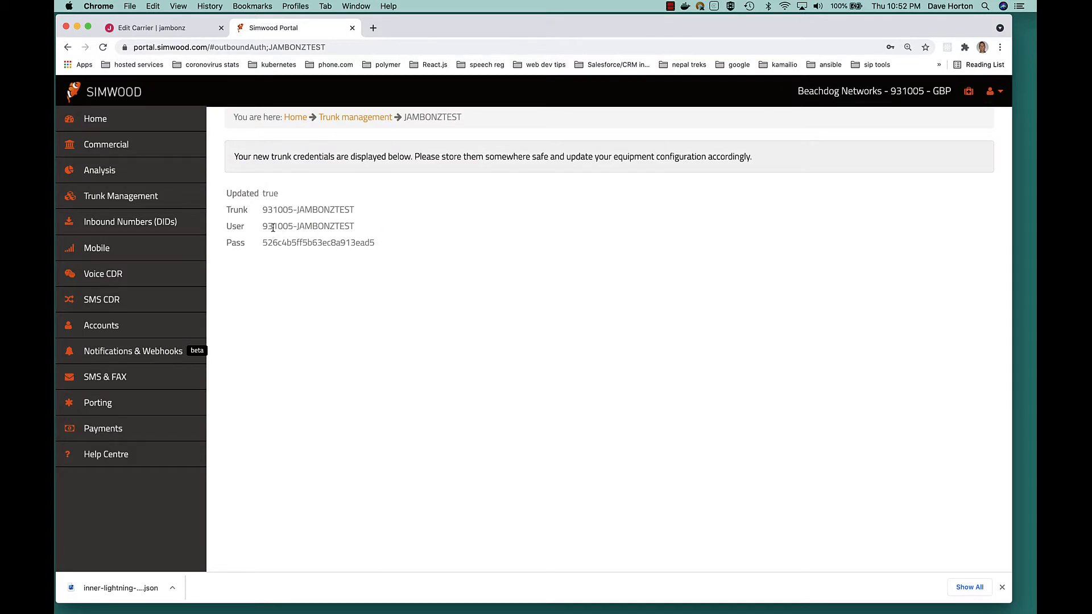
- Copy the trunk's user name from the Simwood credentials into the Username field of the Simwood carrier in jambonz
{"action": "left_click_drag", "start_coordinate": [263, 226], "coordinate": [341, 224]}
{"action": "key", "text": "super+c"}
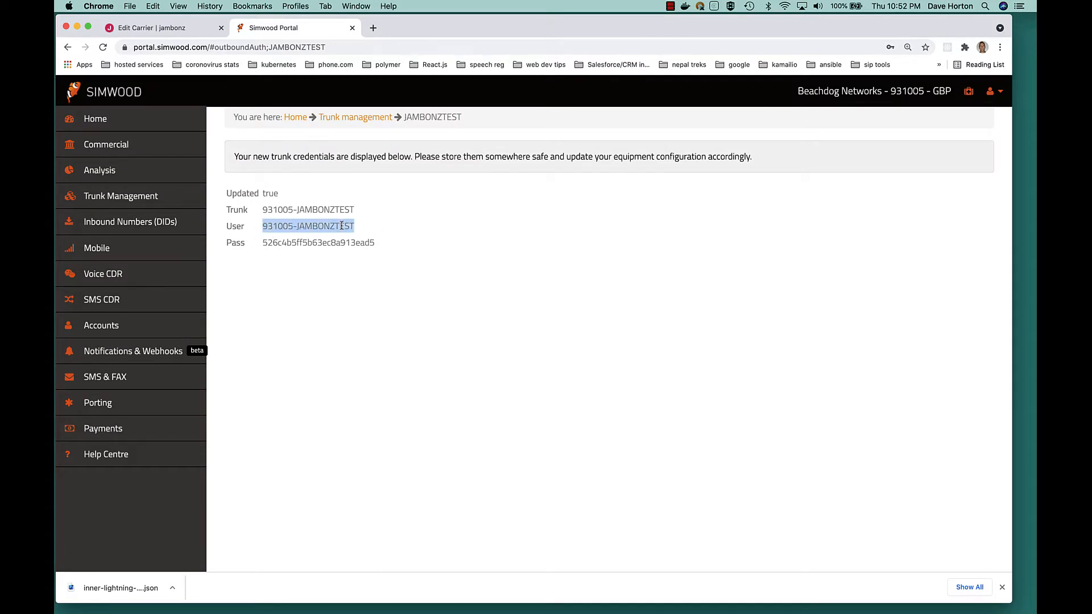
{"action": "left_click", "coordinate": [171, 28]}
{"action": "left_click_drag", "start_coordinate": [567, 378], "coordinate": [234, 358]}
{"action": "key", "text": "super+v"}
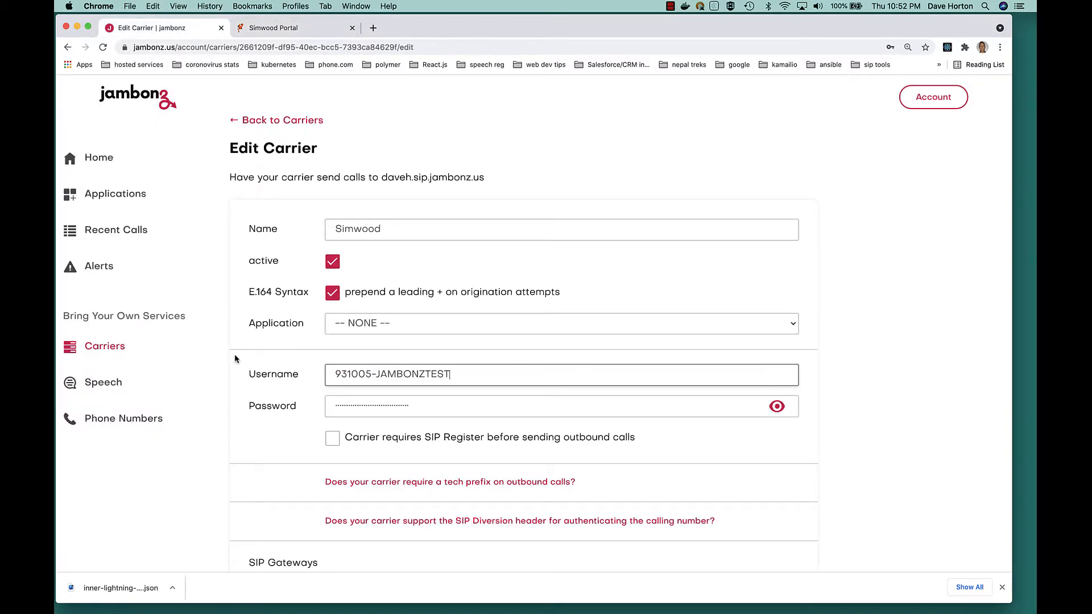
- Copy the trunk password from the Simwood portal into the Password field of the jambonz carrier and save the carrier
{"action": "left_click", "coordinate": [273, 27]}
{"action": "left_click_drag", "start_coordinate": [376, 243], "coordinate": [264, 245]}
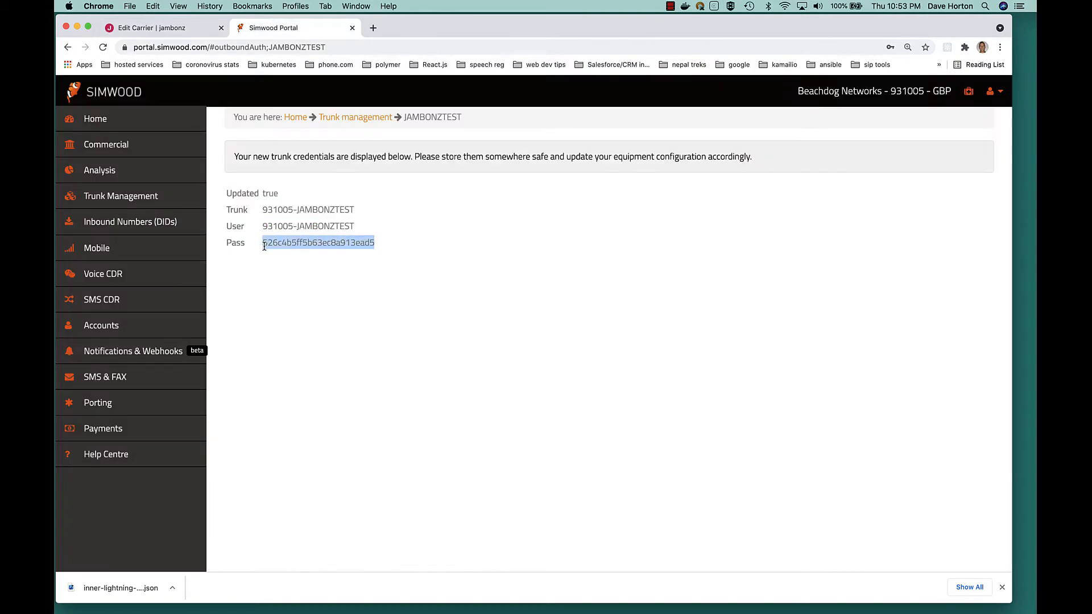
{"action": "left_click", "coordinate": [170, 29]}
{"action": "left_click_drag", "start_coordinate": [484, 403], "coordinate": [233, 392]}
{"action": "key", "text": "super+v"}
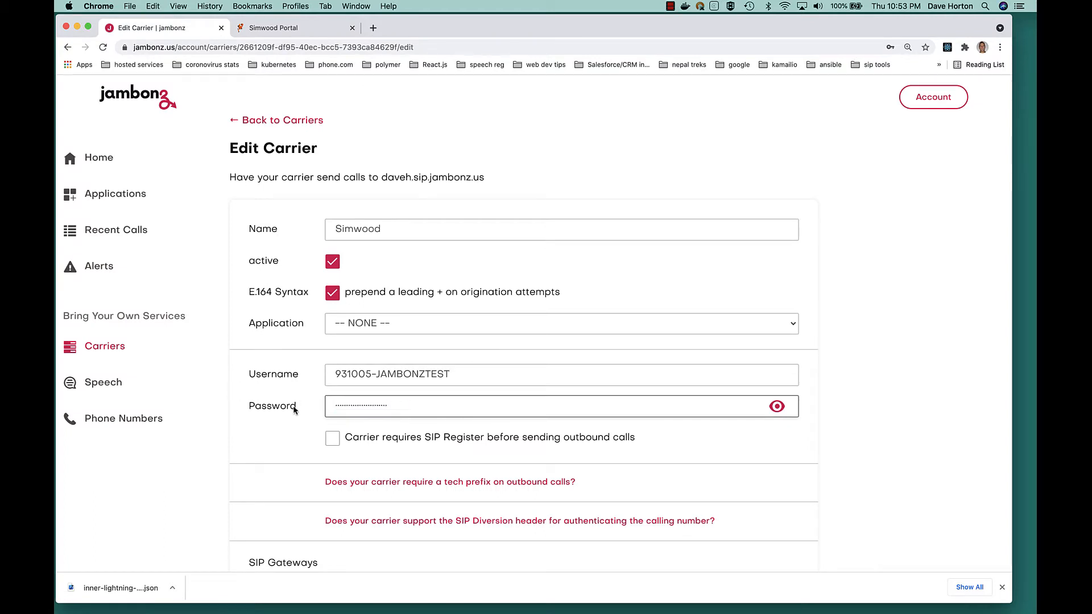
{"action": "scroll", "coordinate": [286, 447], "scroll_direction": "down", "scroll_amount": 3}
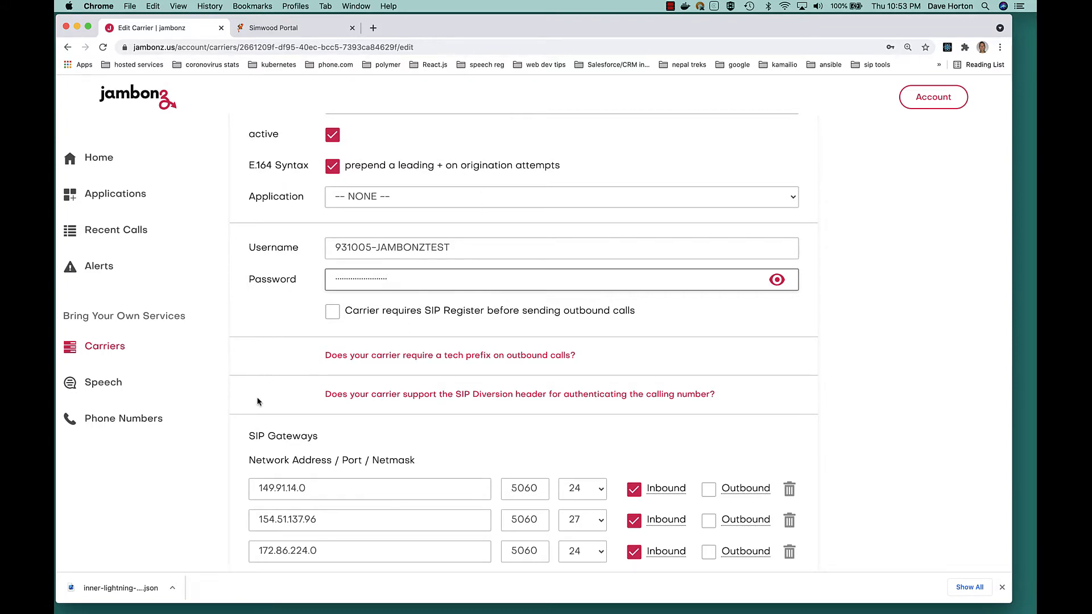
{"action": "scroll", "coordinate": [257, 399], "scroll_direction": "down", "scroll_amount": 10}
{"action": "scroll", "coordinate": [257, 399], "scroll_direction": "down", "scroll_amount": 3}
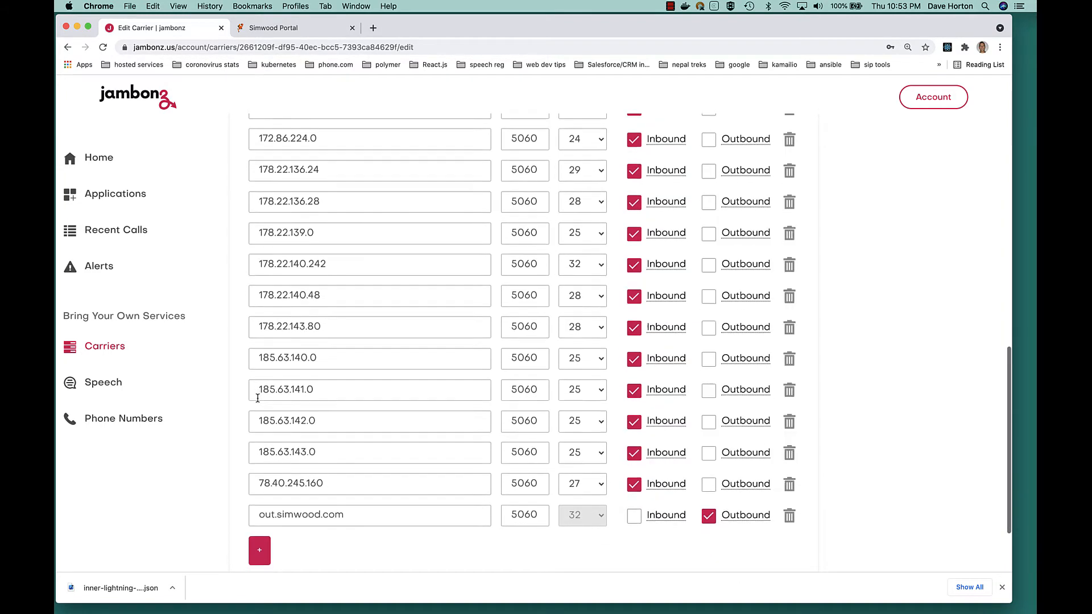
{"action": "left_click", "coordinate": [769, 503]}
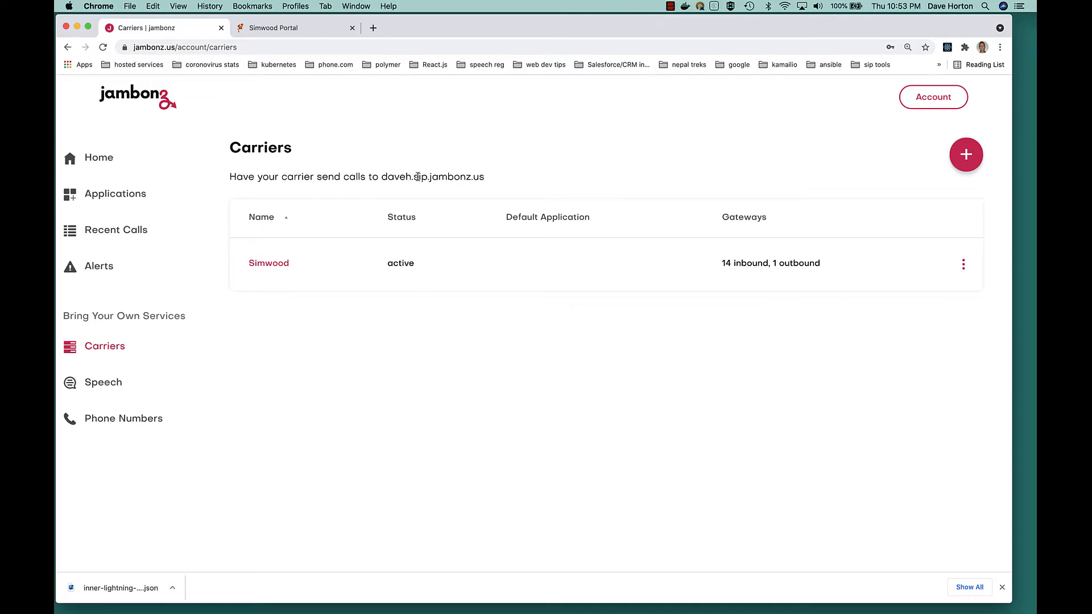
- Copy the SIP domain shown for carrier calls in jambonz, and open the allocated number's inbound configuration in the Simwood portal
{"action": "left_click_drag", "start_coordinate": [382, 177], "coordinate": [503, 180]}
{"action": "key", "text": "super+c"}
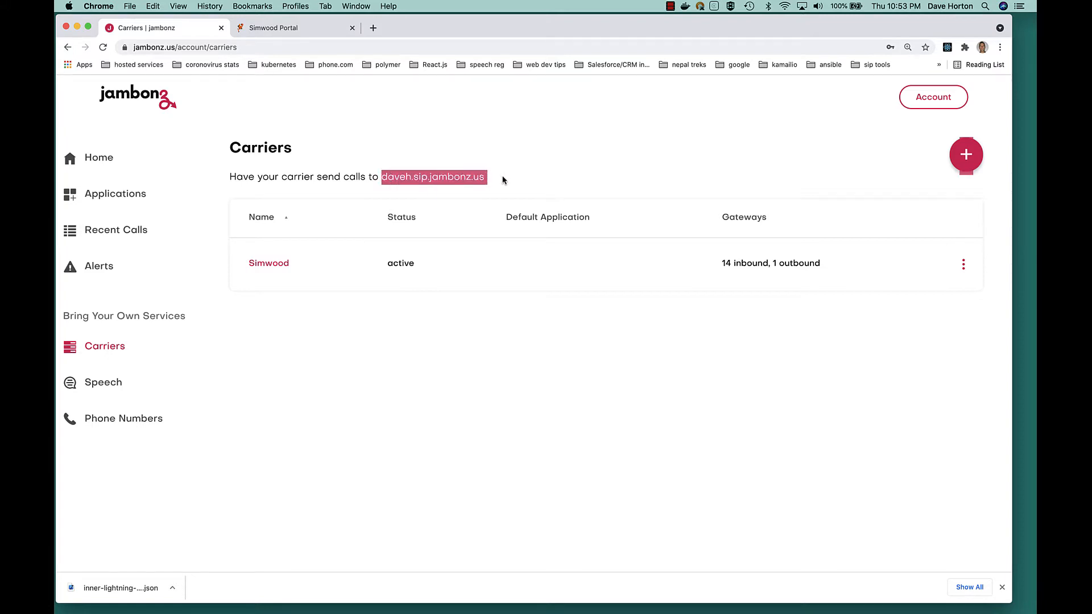
{"action": "left_click", "coordinate": [294, 31]}
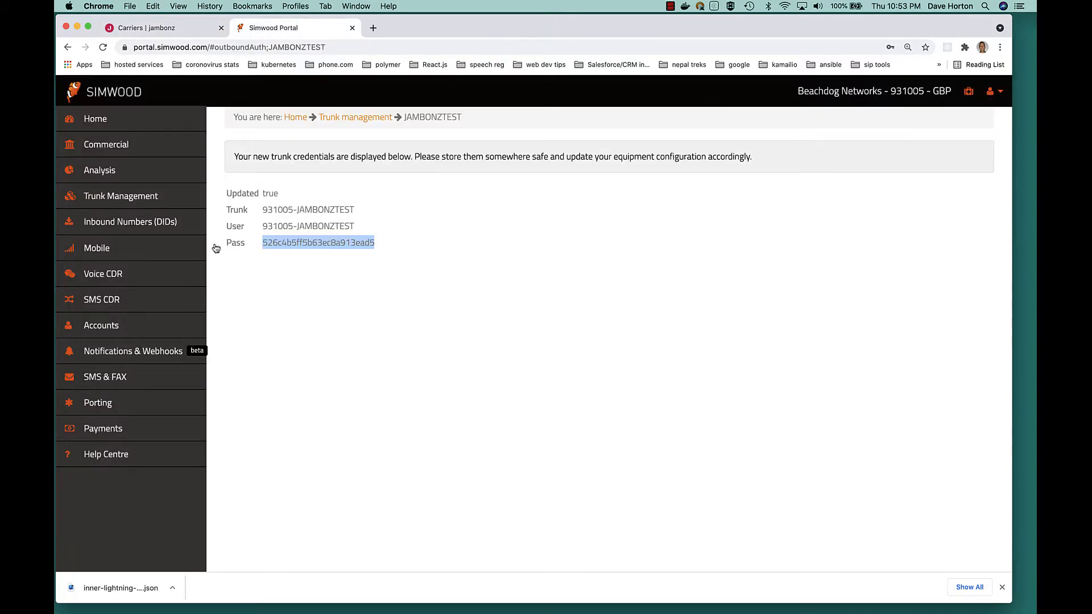
{"action": "left_click", "coordinate": [123, 222]}
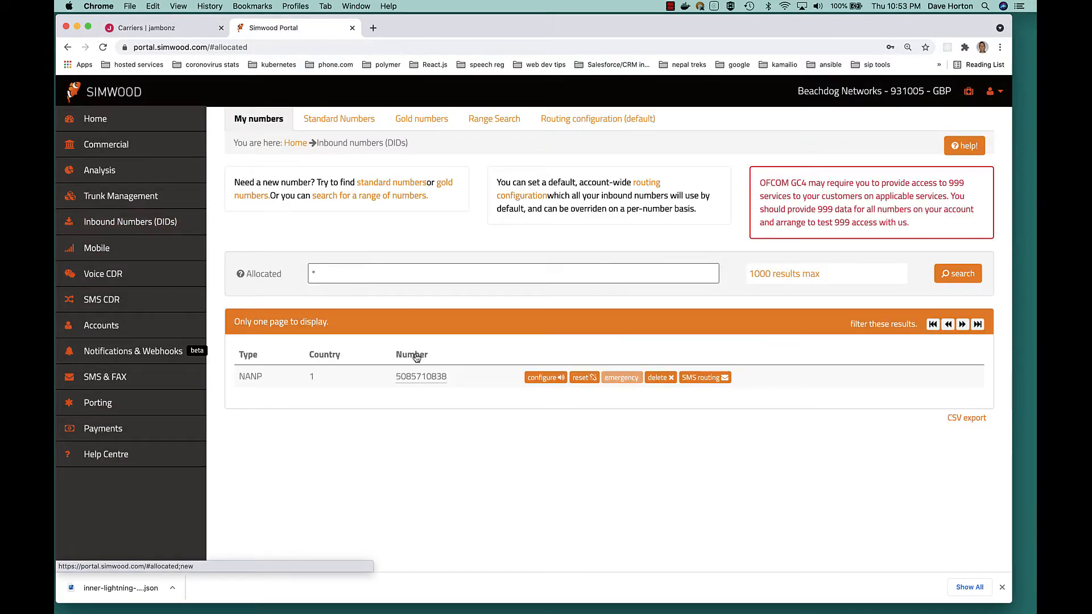
{"action": "left_click", "coordinate": [542, 377]}
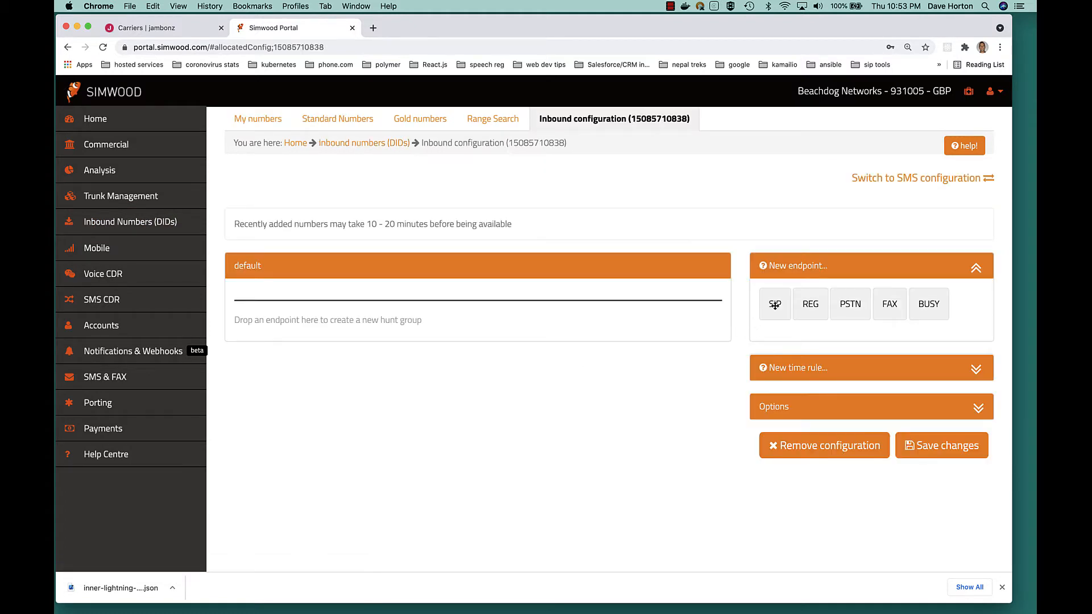
- Add a SIP endpoint to the default group, addressed as the full phone number @ the copied SIP domain, and save the configuration
{"action": "left_click_drag", "start_coordinate": [775, 301], "coordinate": [381, 322]}
{"action": "left_click", "coordinate": [284, 303]}
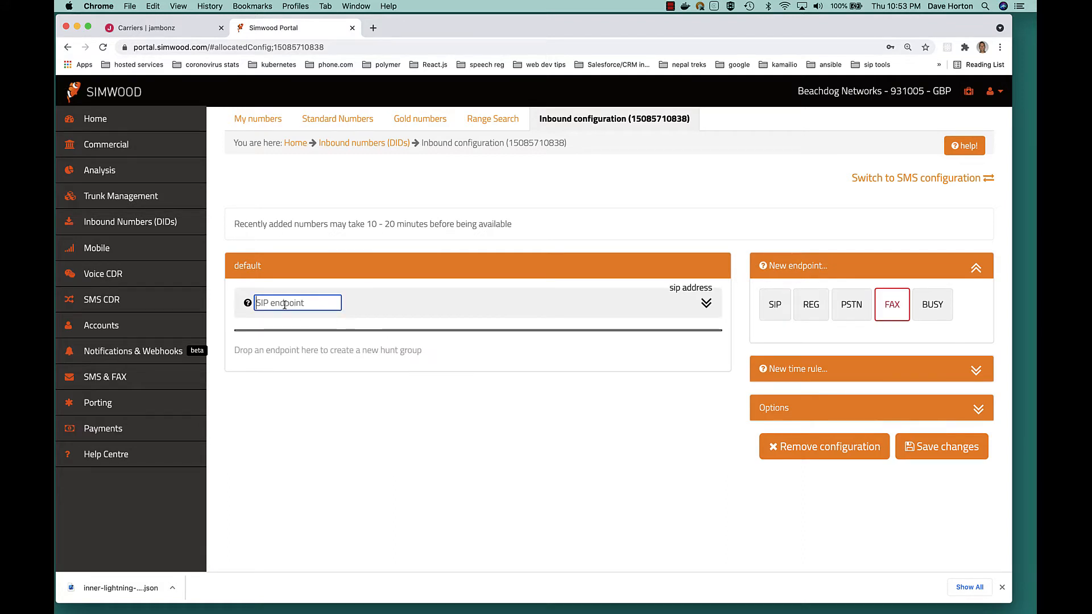
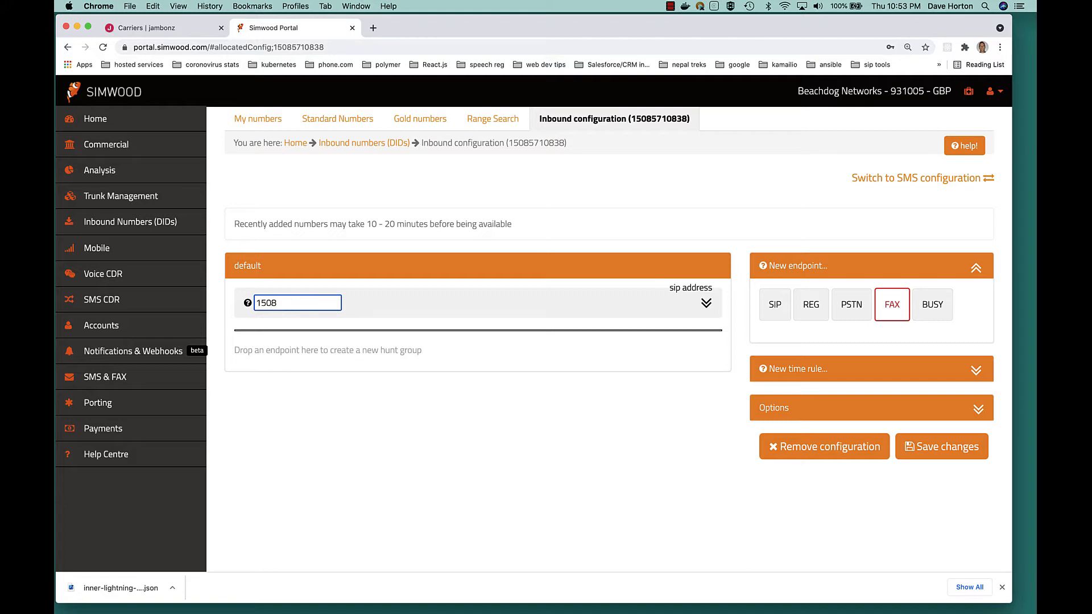
{"action": "key", "text": "super+v"}
{"action": "key", "text": "BackSpace"}
{"action": "key", "text": "BackSpace"}
{"action": "key", "text": "BackSpace"}
{"action": "key", "text": "Left"}
{"action": "key", "text": "Left"}
{"action": "key", "text": "Left"}
{"action": "key", "text": "Left"}
{"action": "key", "text": "Left"}
{"action": "key", "text": "Left"}
{"action": "key", "text": "Left"}
{"action": "key", "text": "Left"}
{"action": "key", "text": "Left"}
{"action": "key", "text": "Left"}
{"action": "key", "text": "Left"}
{"action": "key", "text": "Left"}
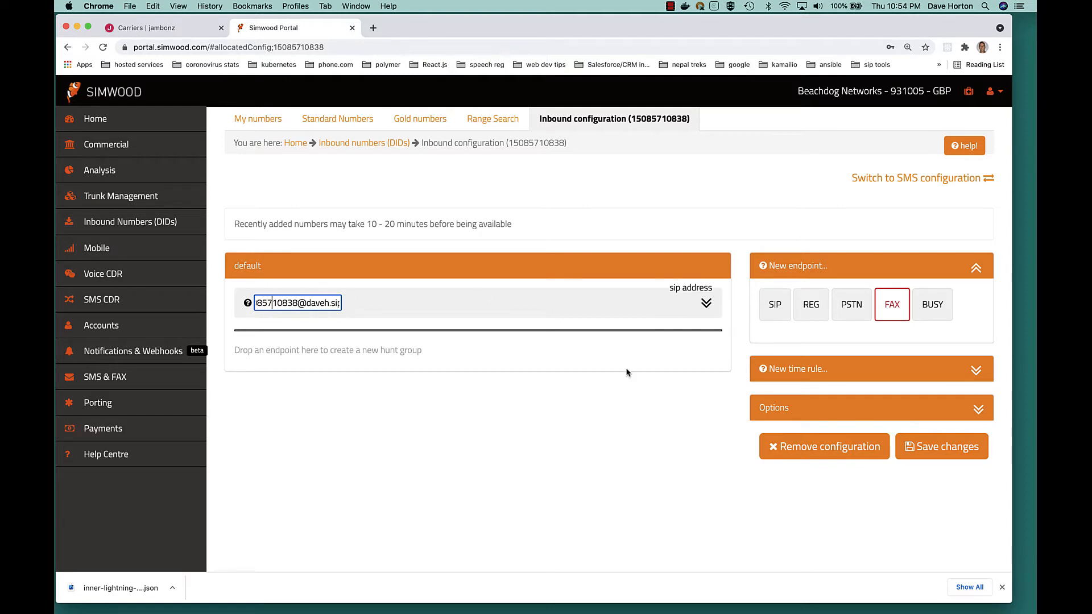
{"action": "left_click", "coordinate": [962, 448]}
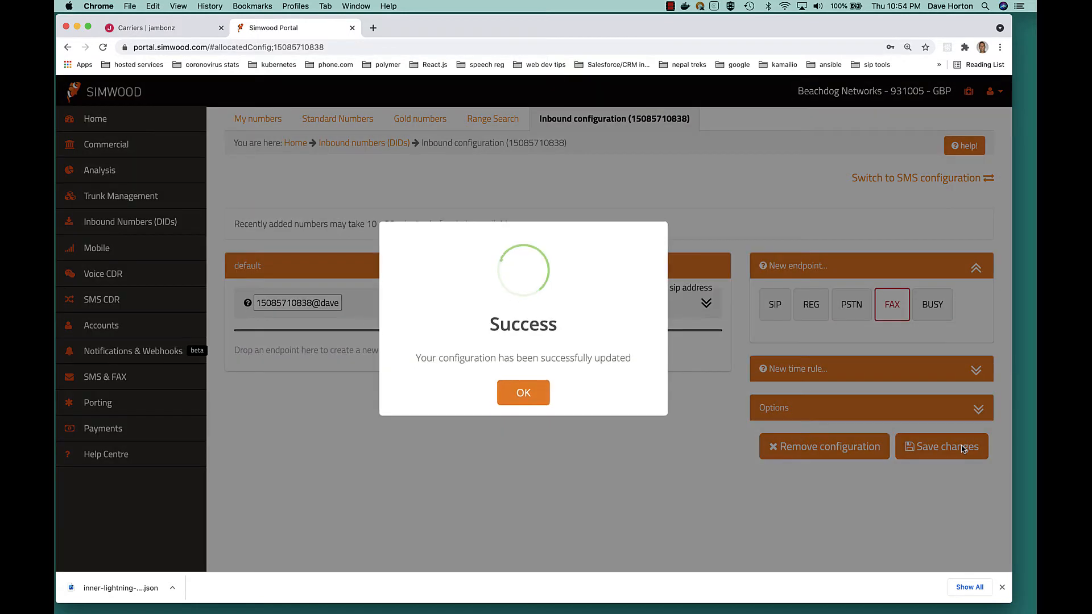
{"action": "left_click", "coordinate": [524, 393]}
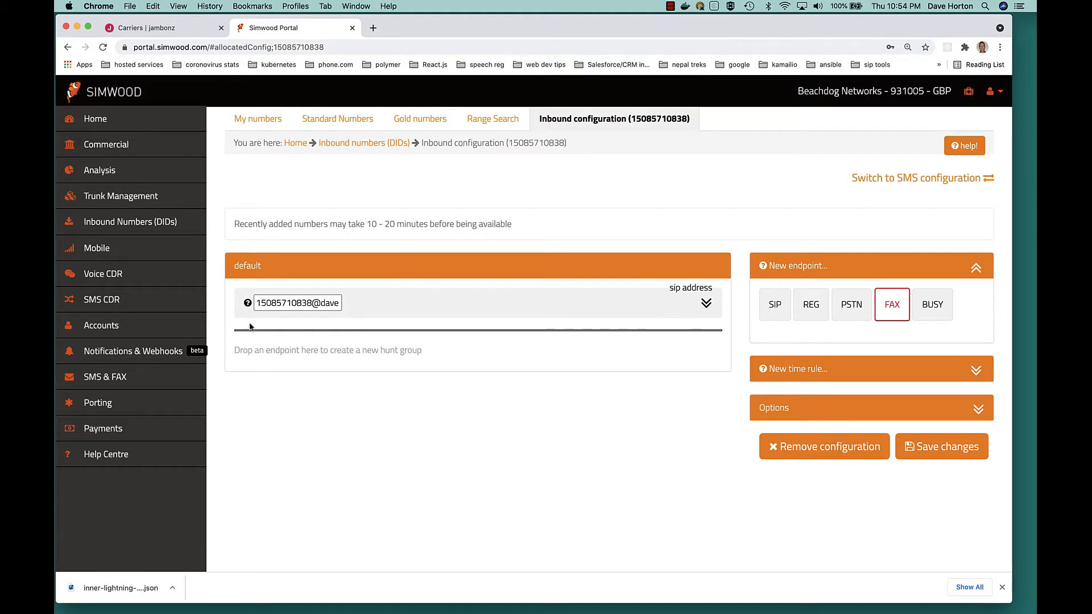
- Switch back to jambonz, set the Simwood carrier's application to hello world and save the carrier
{"action": "left_click", "coordinate": [170, 31]}
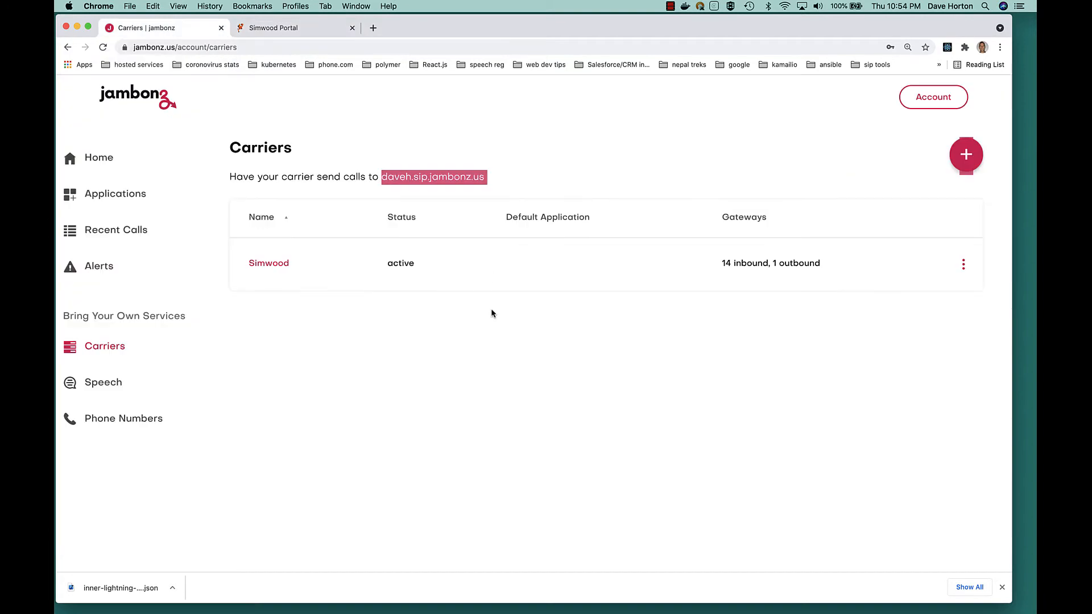
{"action": "left_click", "coordinate": [963, 265]}
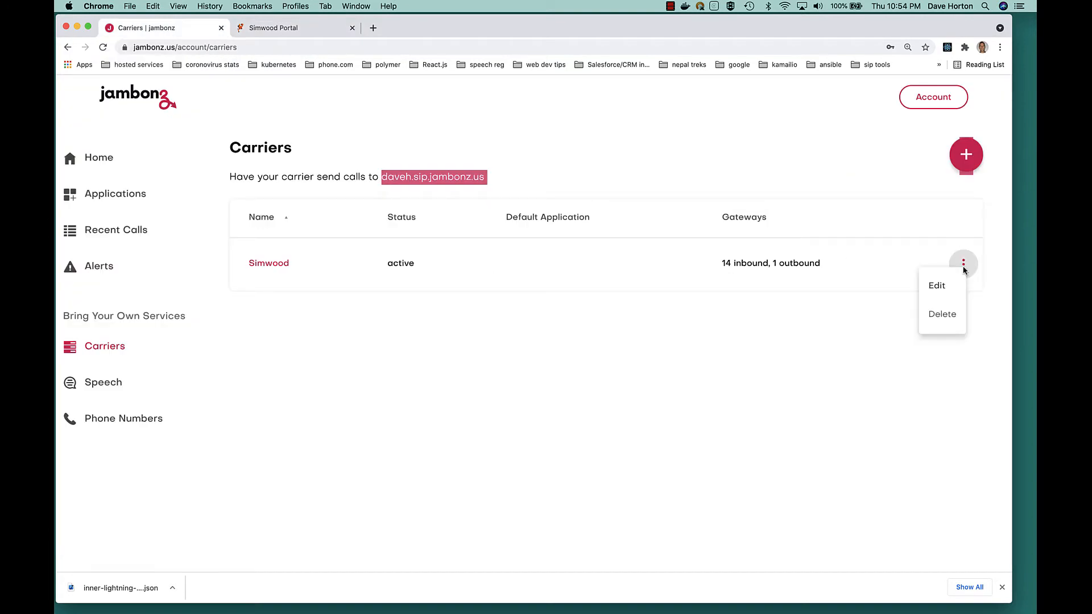
{"action": "left_click", "coordinate": [938, 285]}
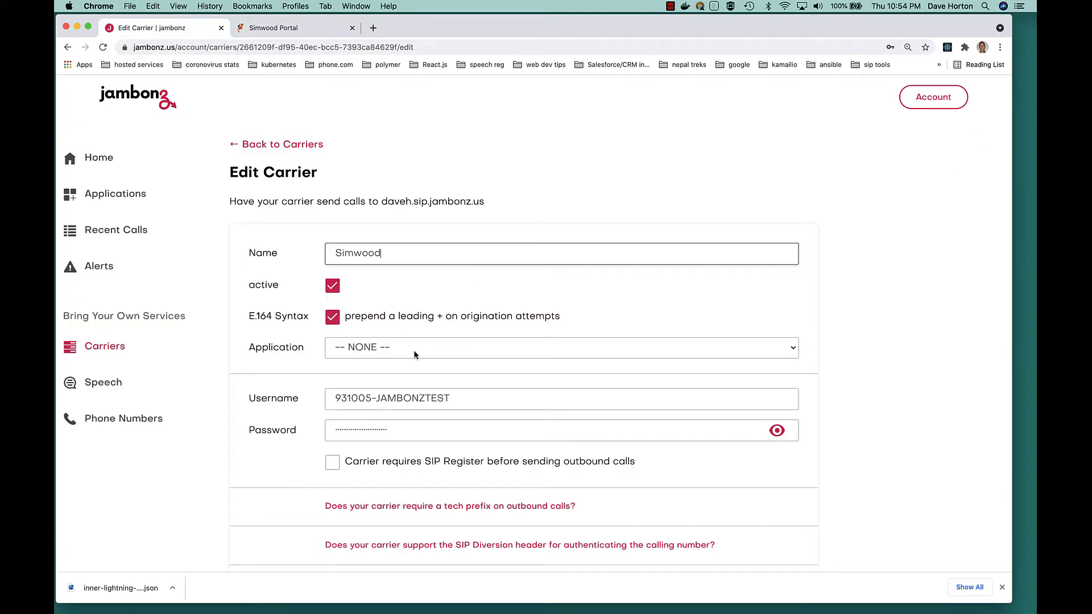
{"action": "left_click", "coordinate": [414, 353]}
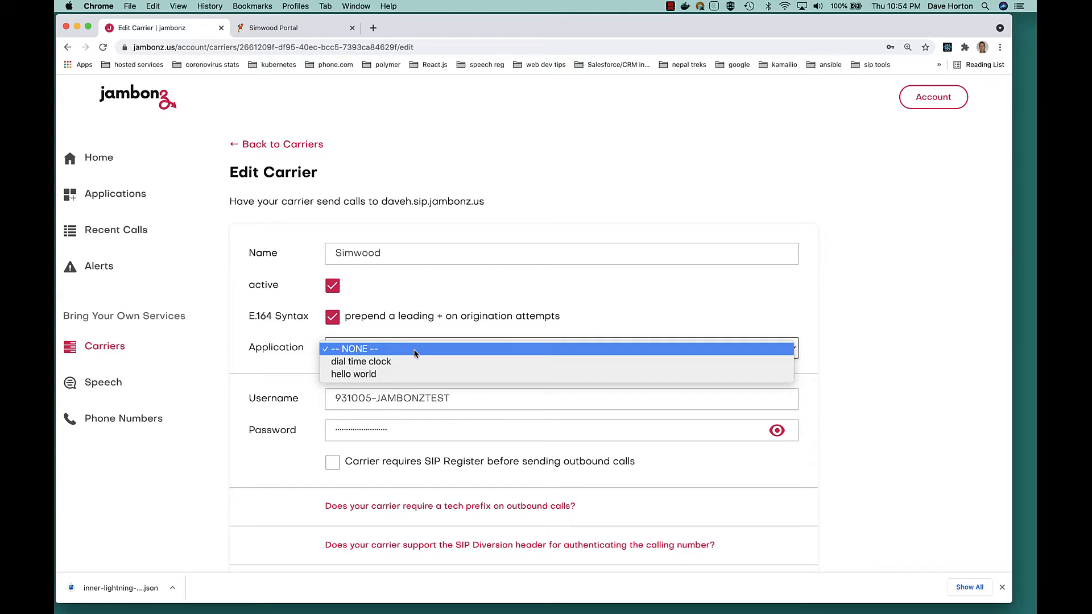
{"action": "left_click", "coordinate": [357, 376]}
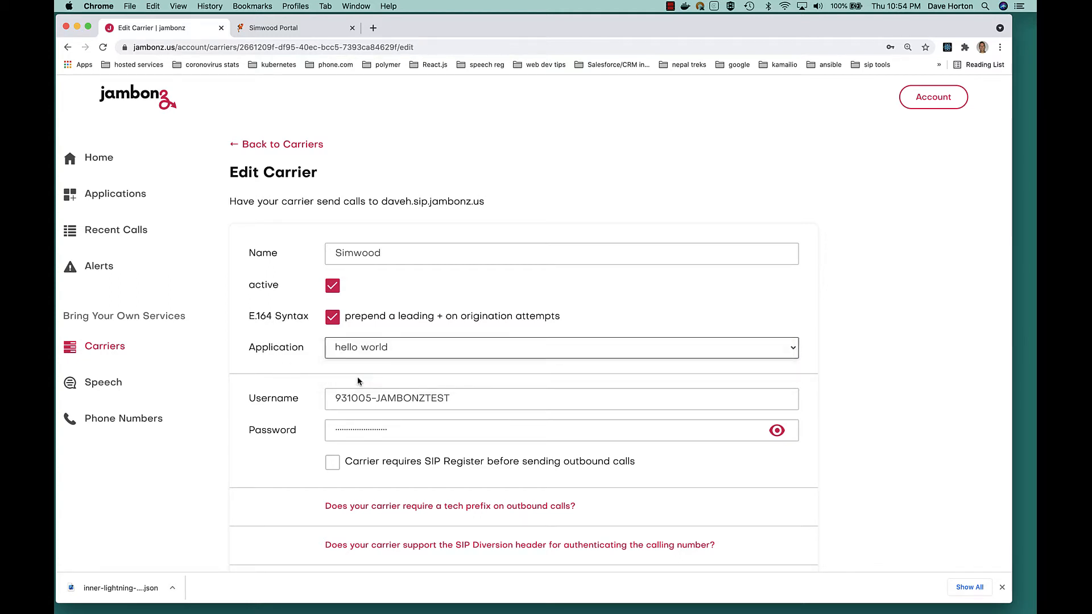
{"action": "scroll", "coordinate": [357, 380], "scroll_direction": "down", "scroll_amount": 7}
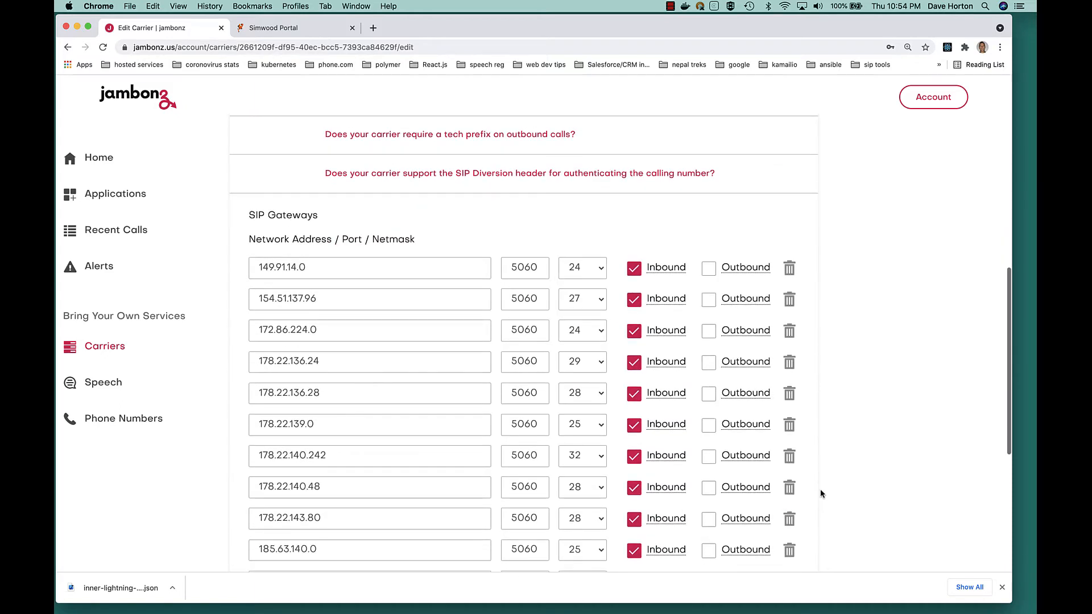
{"action": "scroll", "coordinate": [820, 493], "scroll_direction": "down", "scroll_amount": 5}
{"action": "left_click", "coordinate": [771, 499]}
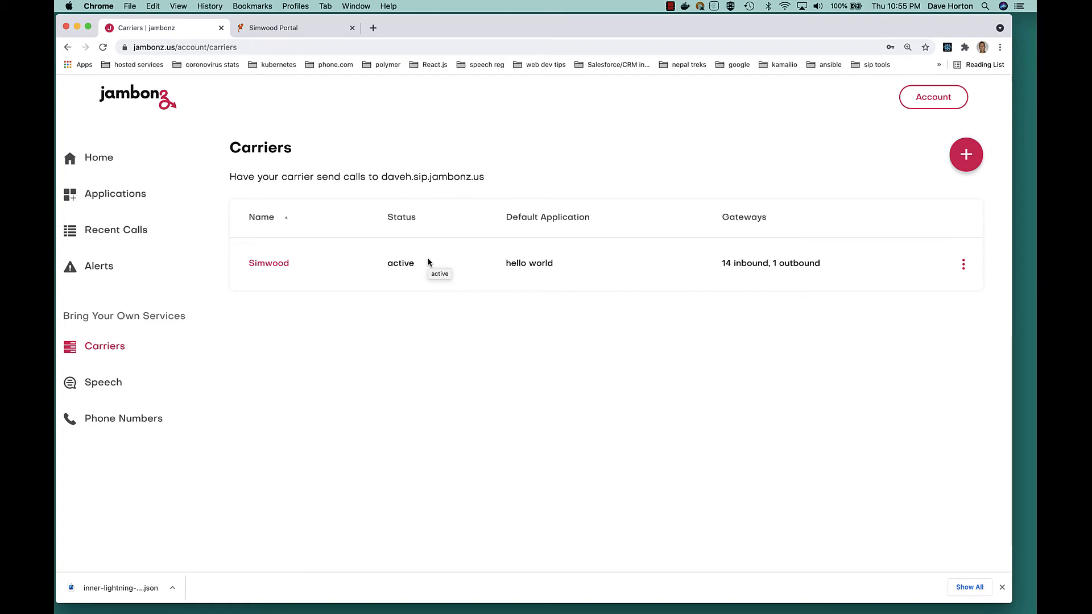
- Edit the Simwood carrier, change its application to dial time clock and save the carrier
{"action": "left_click", "coordinate": [963, 265]}
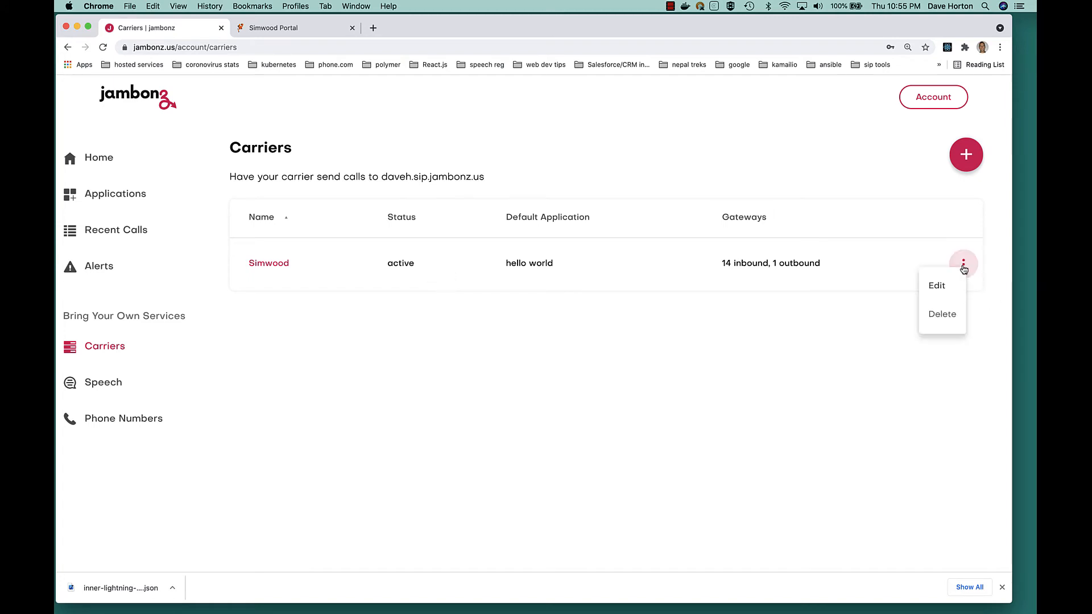
{"action": "left_click", "coordinate": [936, 286]}
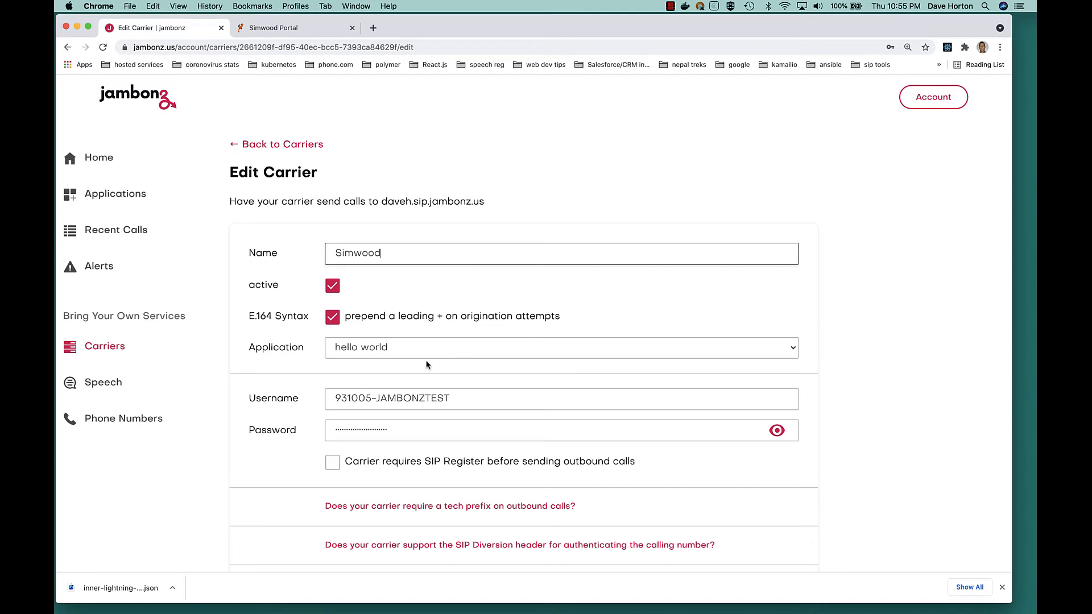
{"action": "left_click", "coordinate": [454, 349]}
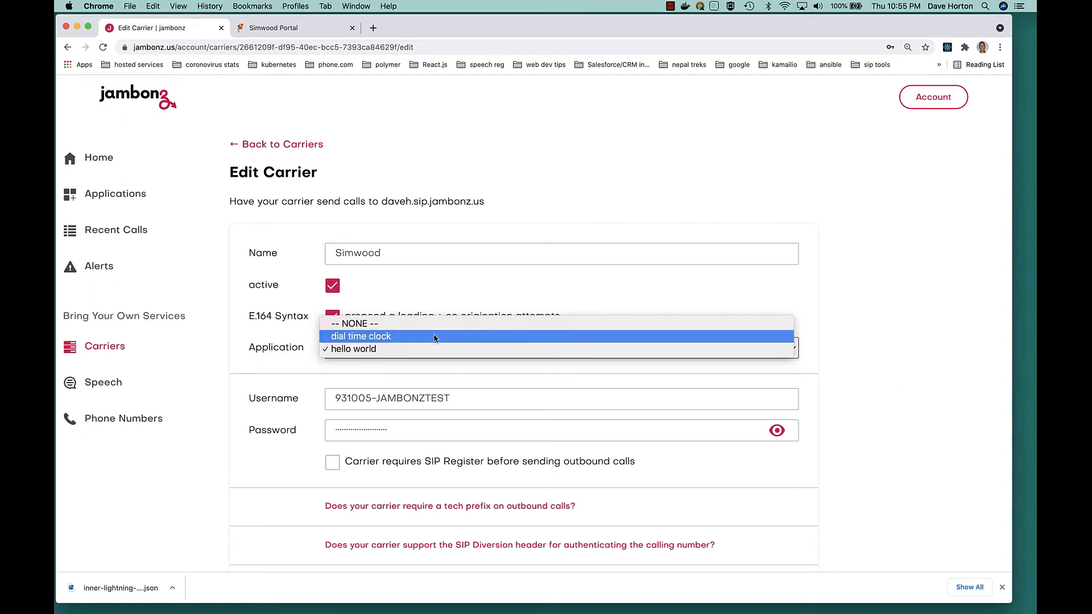
{"action": "left_click", "coordinate": [435, 336]}
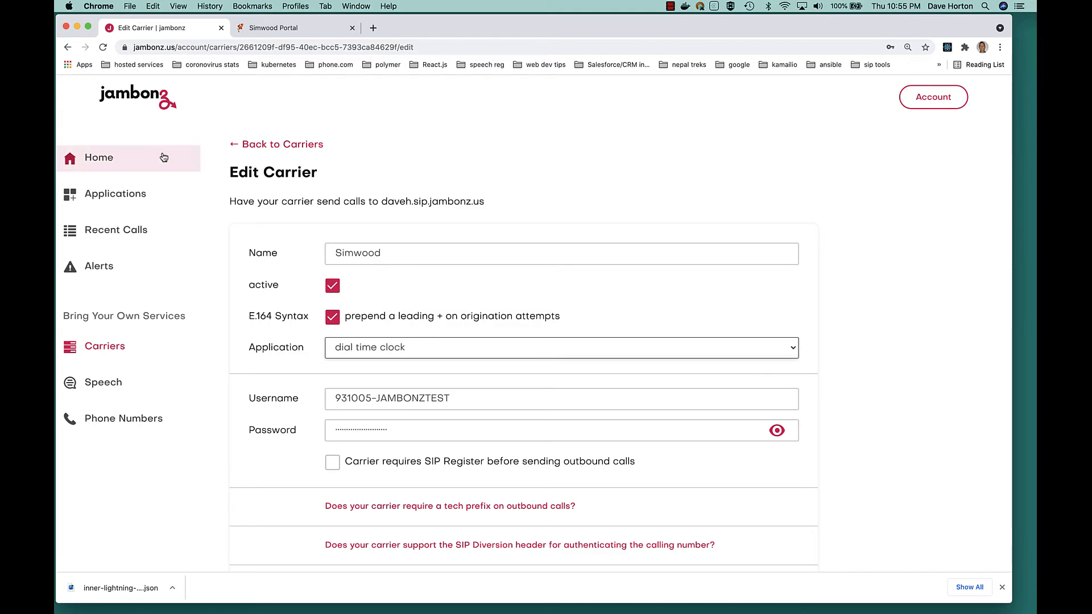
{"action": "scroll", "coordinate": [513, 334], "scroll_direction": "down", "scroll_amount": 1}
{"action": "scroll", "coordinate": [909, 465], "scroll_direction": "down", "scroll_amount": 3}
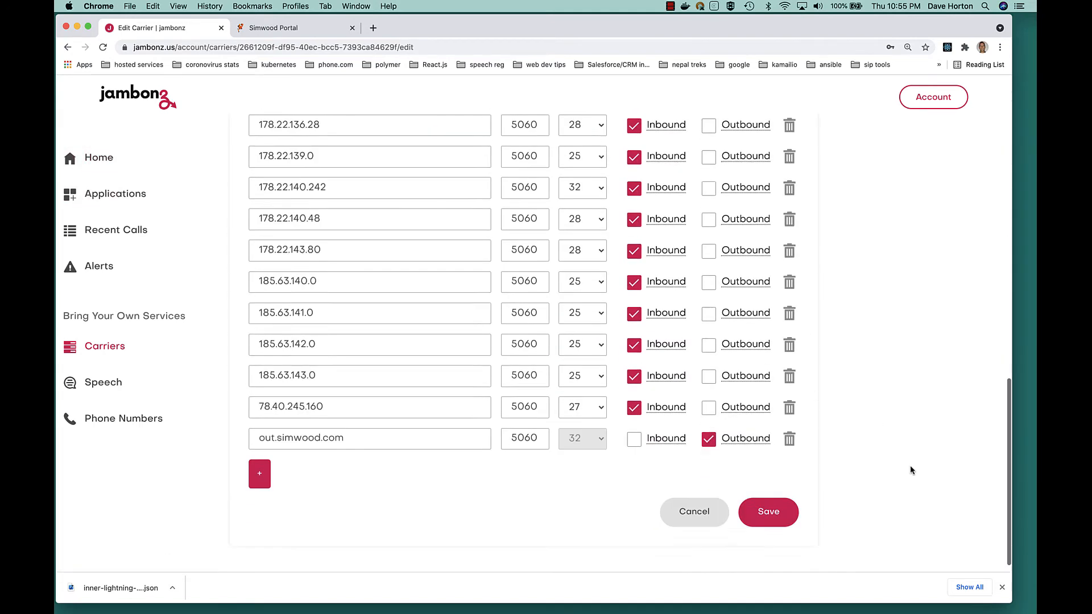
{"action": "left_click", "coordinate": [770, 503]}
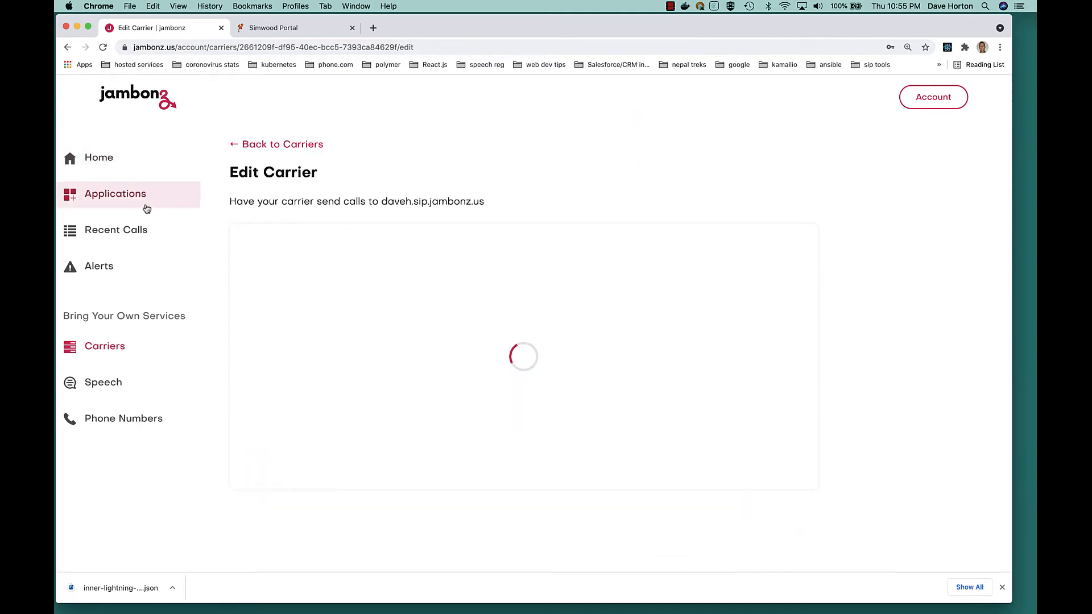
- View the dial time clock application's settings, and expand the details of the most recent outbound call in the recent calls list
{"action": "left_click", "coordinate": [121, 195]}
{"action": "left_click", "coordinate": [276, 250]}
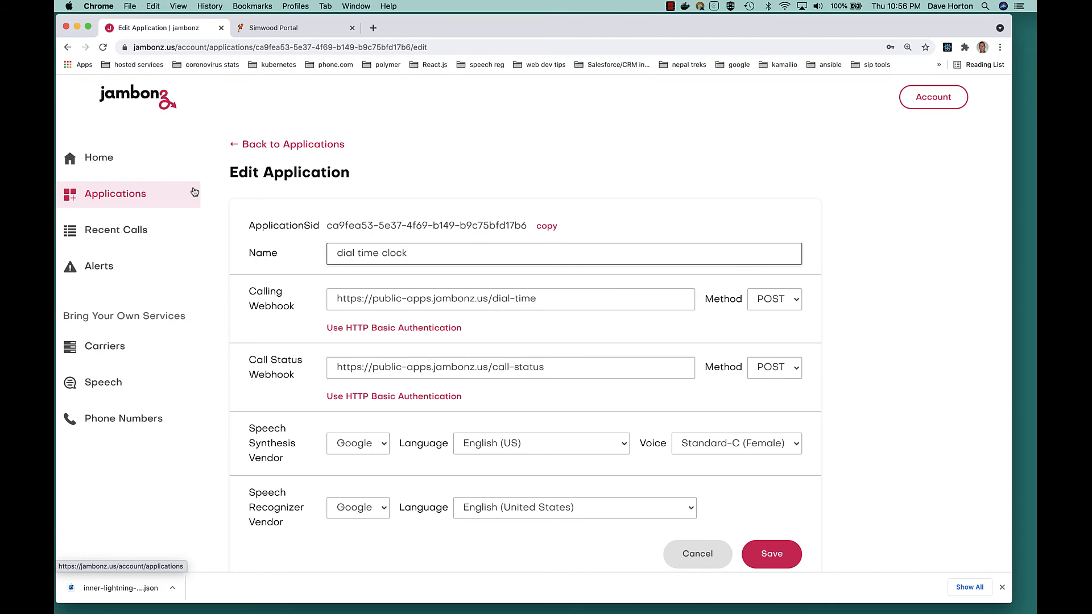
{"action": "left_click", "coordinate": [111, 231]}
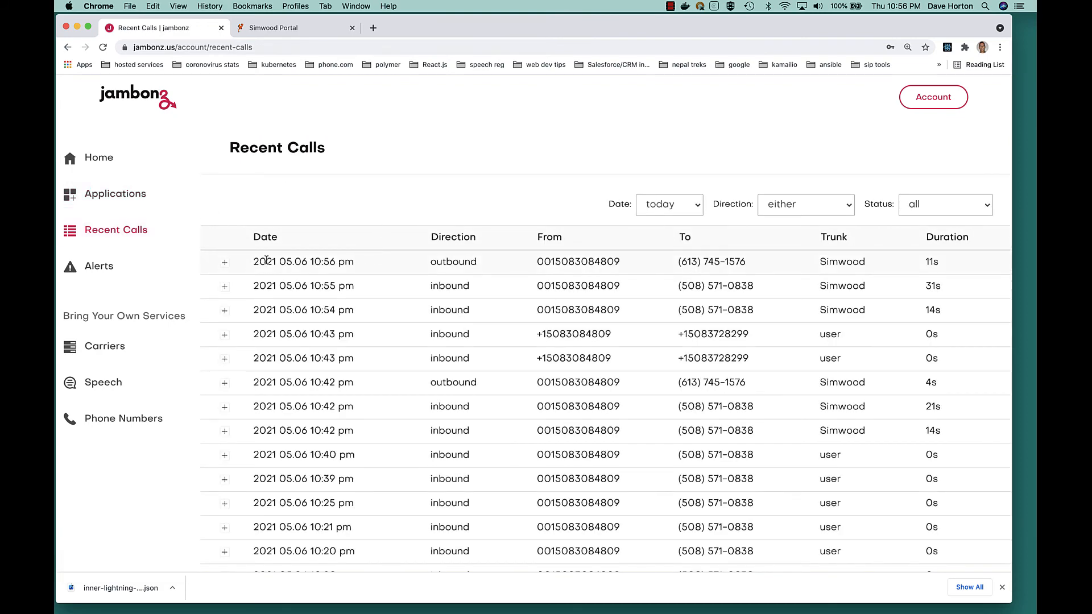
{"action": "left_click", "coordinate": [225, 262]}
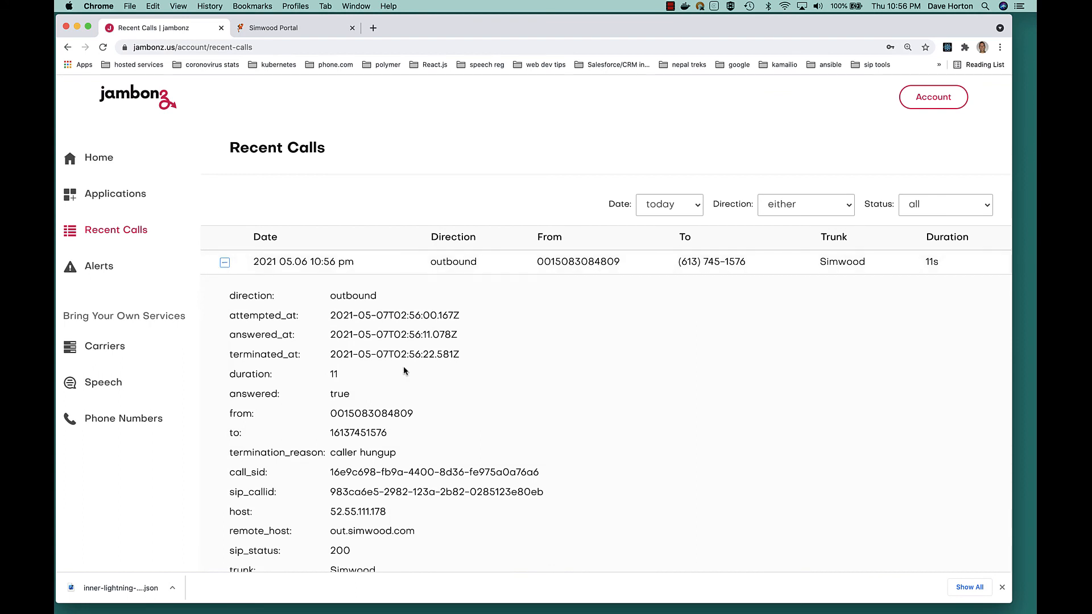